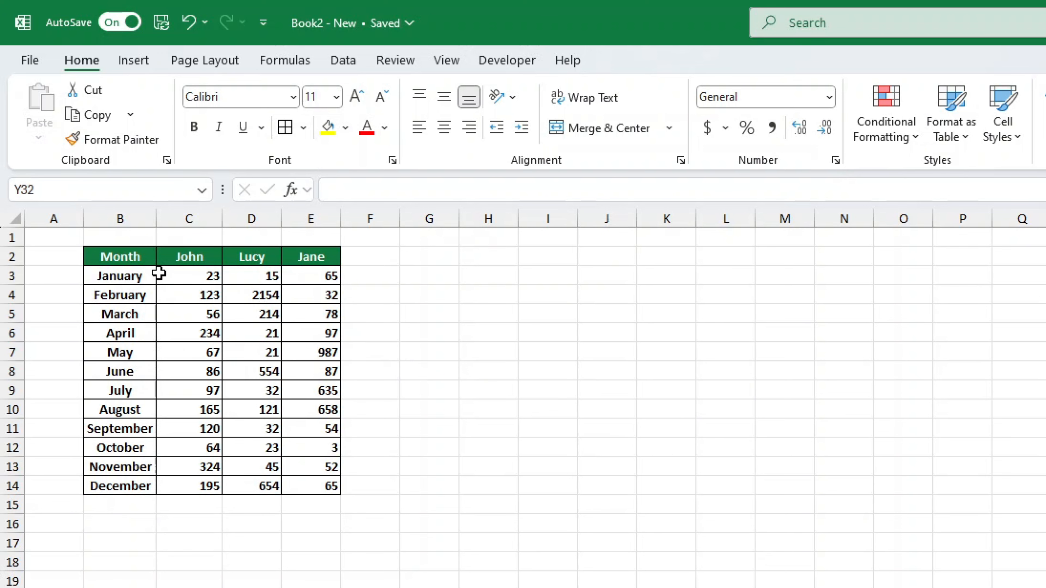
Step: Insert a basic 2-D line chart from B2:D14, plotting John's and Lucy's monthly figures
mouse_move(140, 257)
mouse_down()
mouse_move(271, 400)
mouse_move(275, 487)
mouse_up()
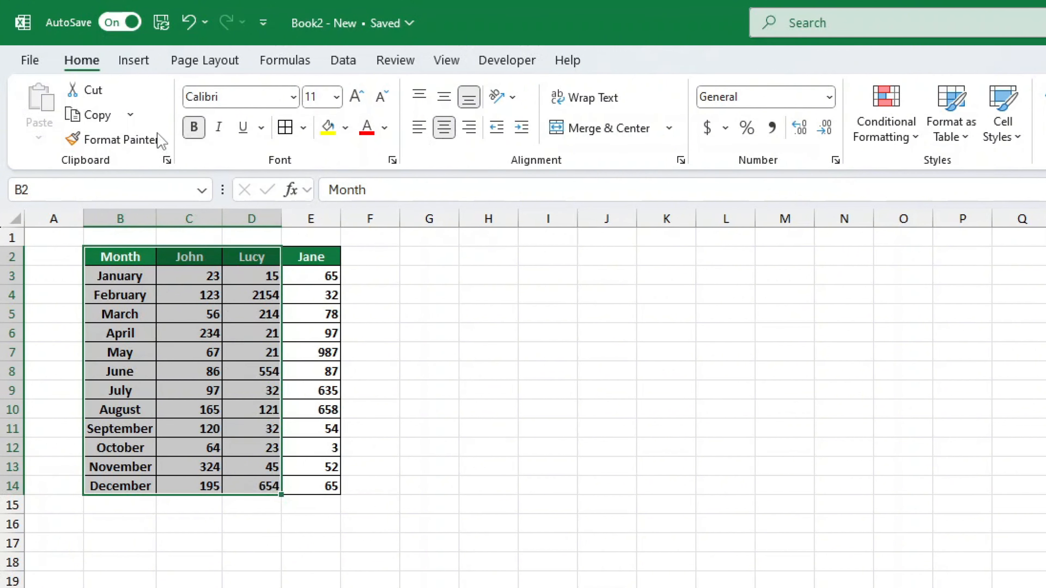
click(136, 62)
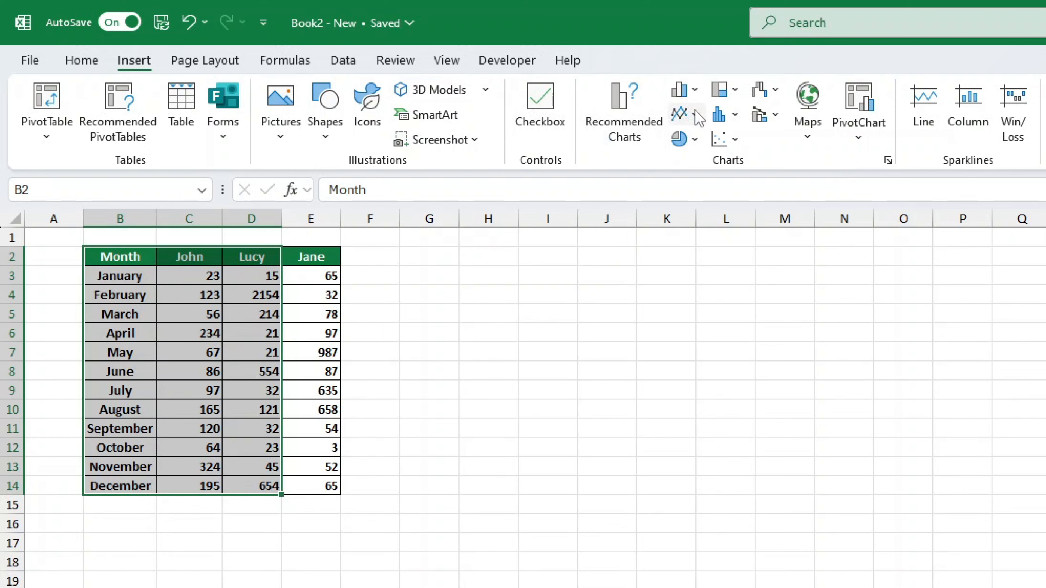
click(696, 117)
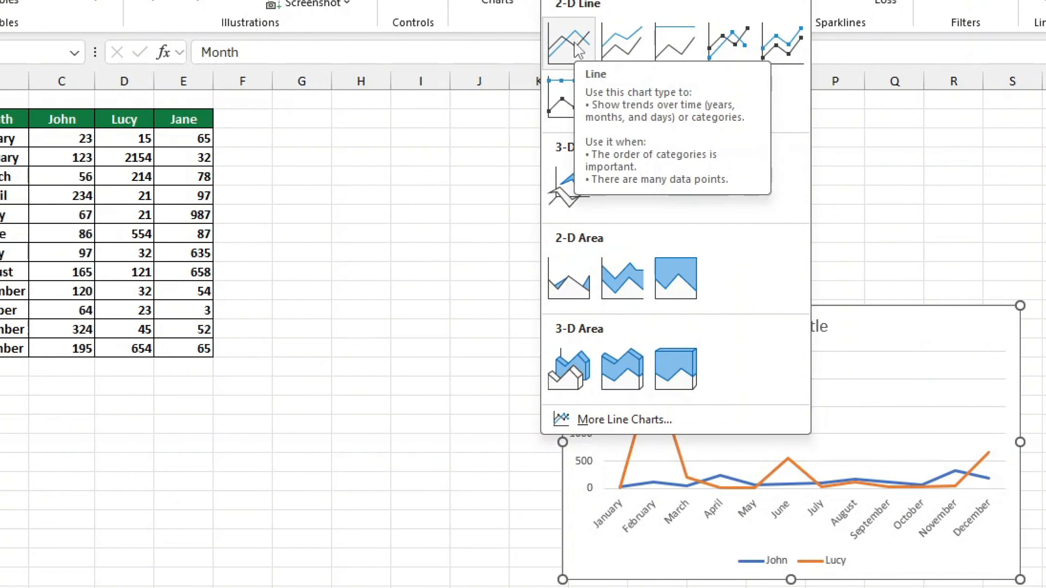
click(578, 48)
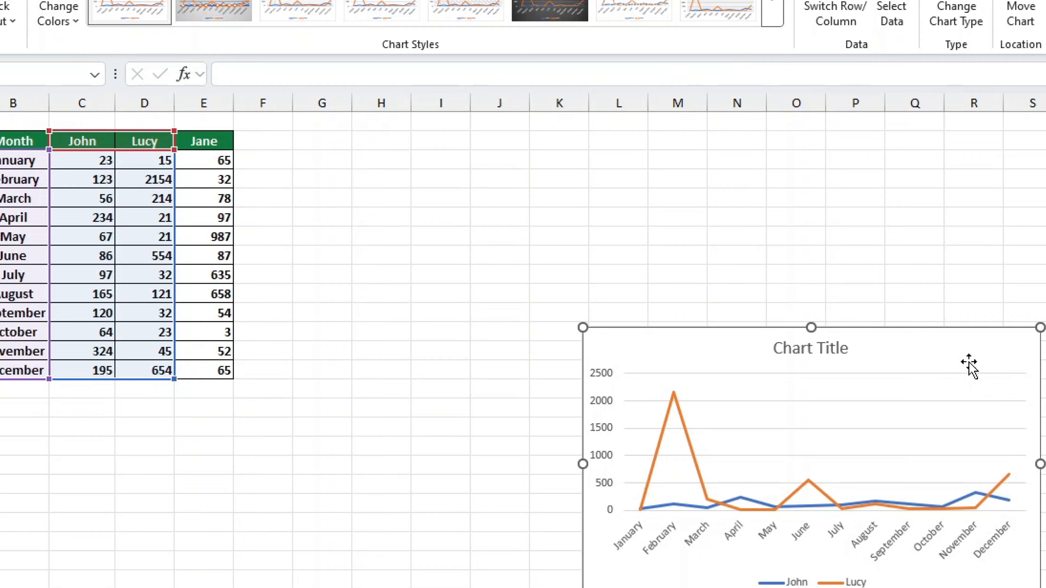
Step: Move the chart up and left so it sits beside the table, starting at column F
drag(949, 340, 773, 241)
drag(879, 356, 743, 271)
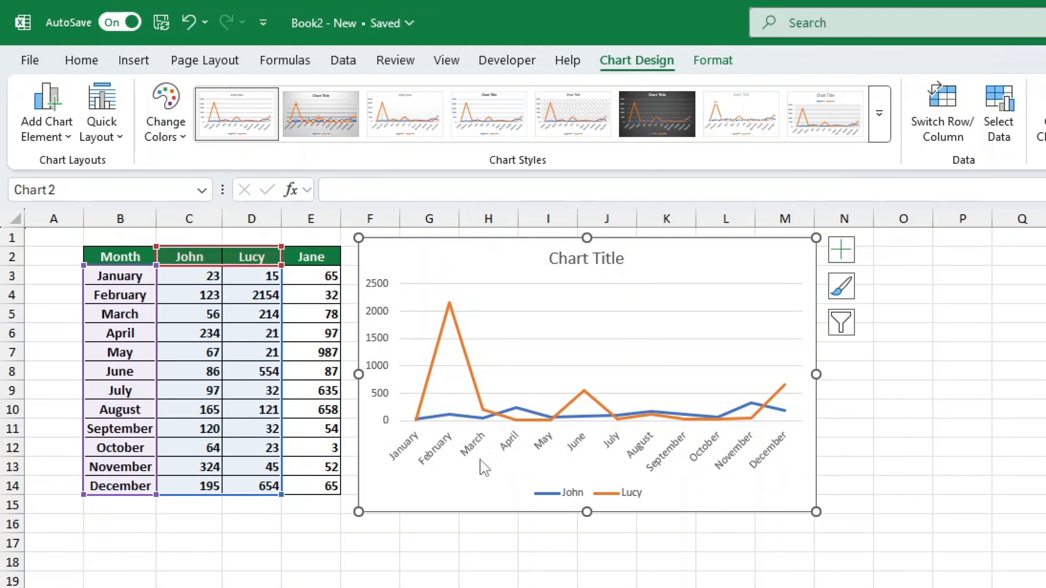
Step: Add a chart series named 'Jane' using values E3:E14 through Select Data
right_click(482, 468)
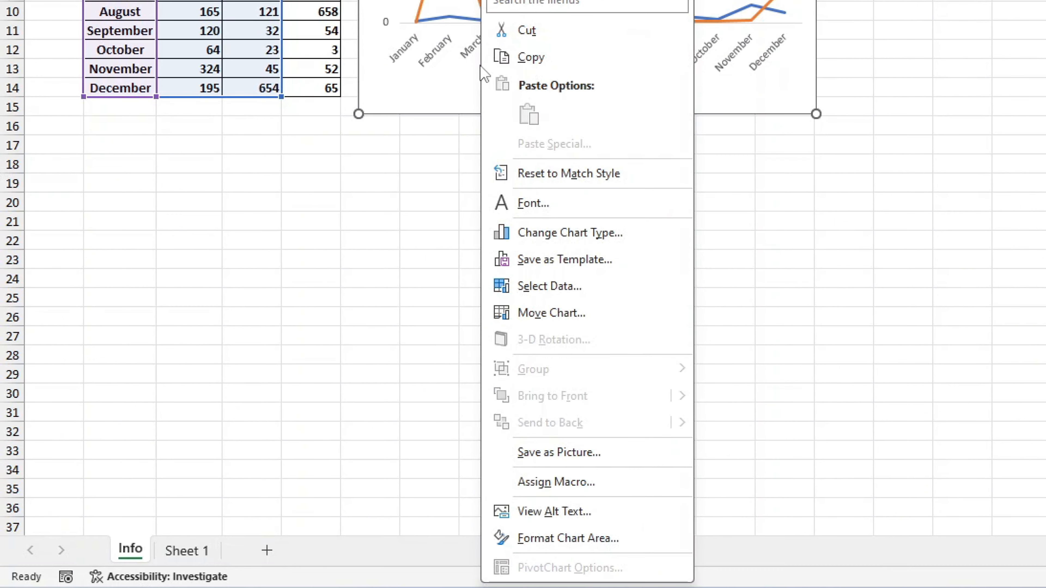
click(544, 286)
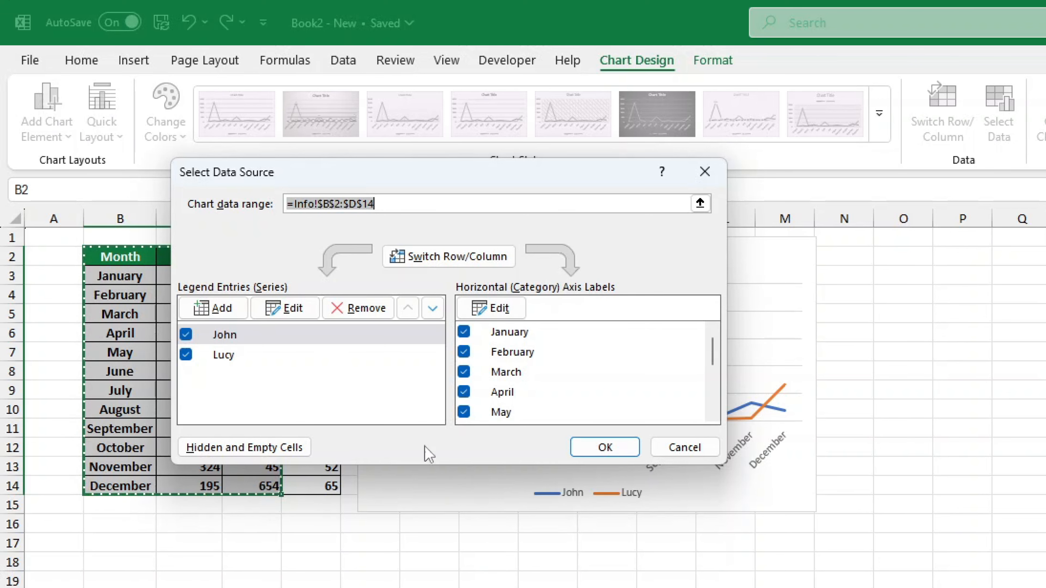
click(226, 307)
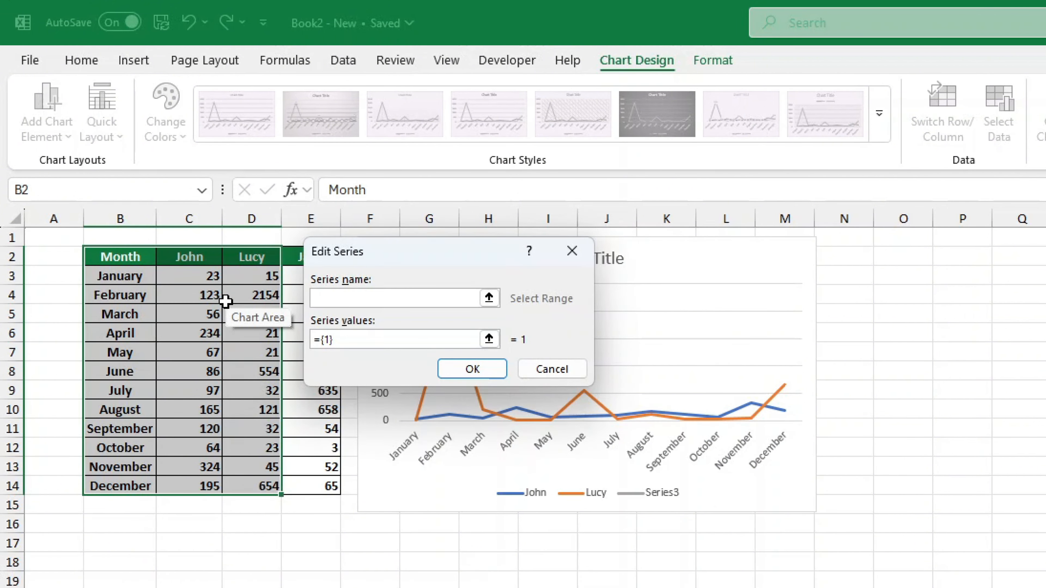
drag(389, 257, 451, 254)
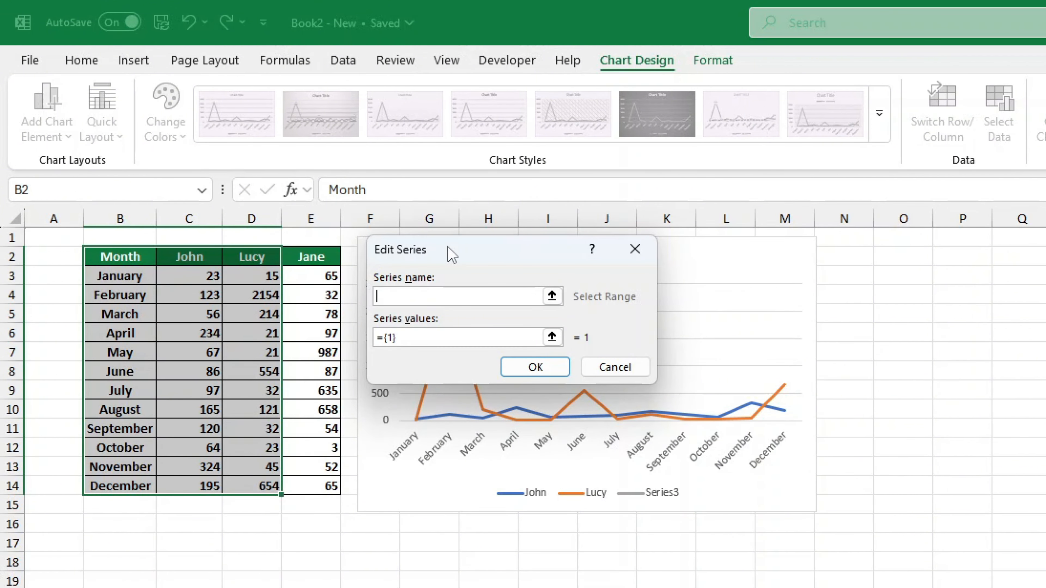
text(Jane)
click(552, 337)
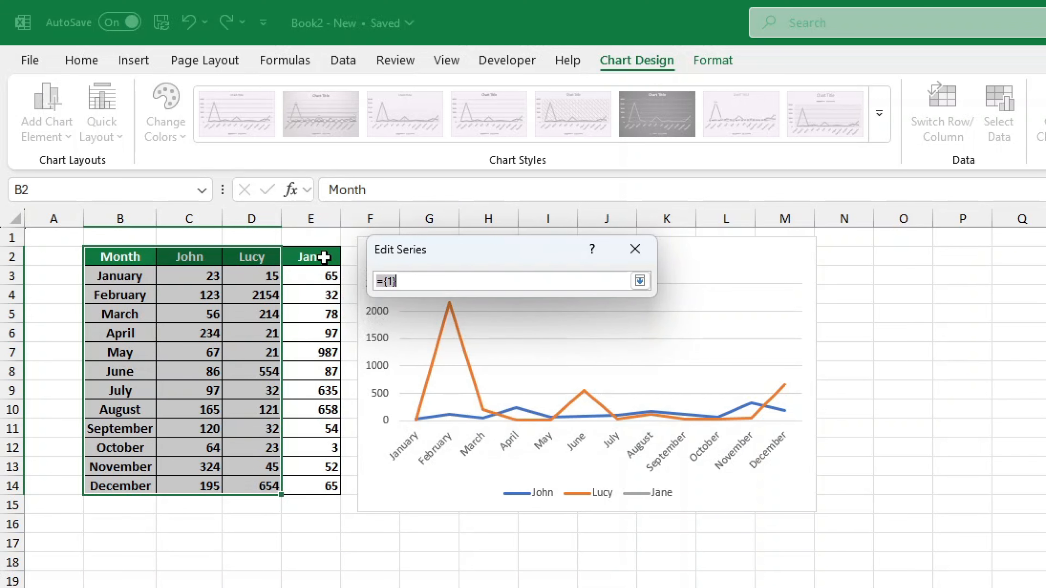
drag(328, 275, 320, 482)
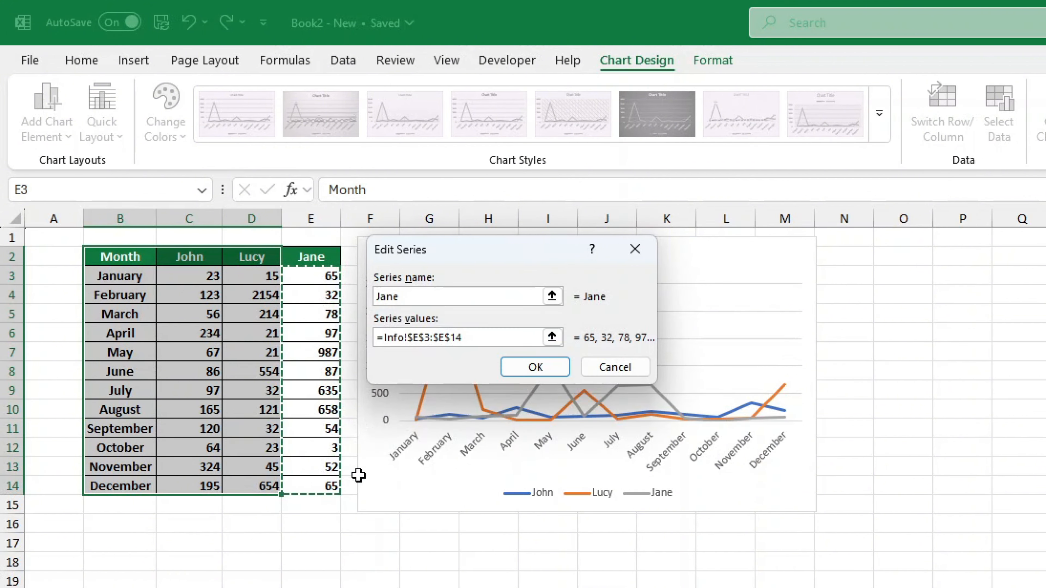
click(537, 373)
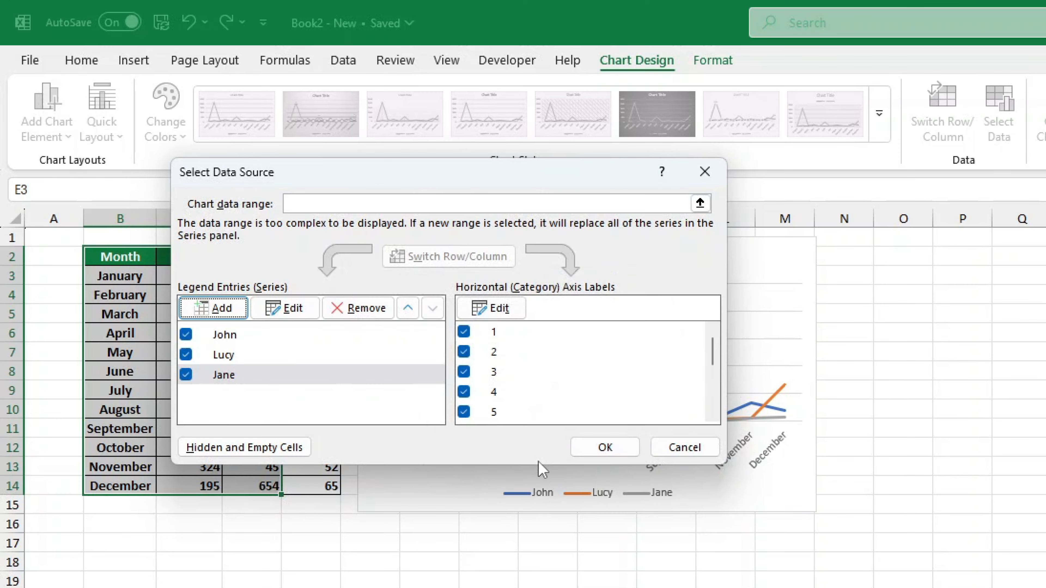
click(598, 443)
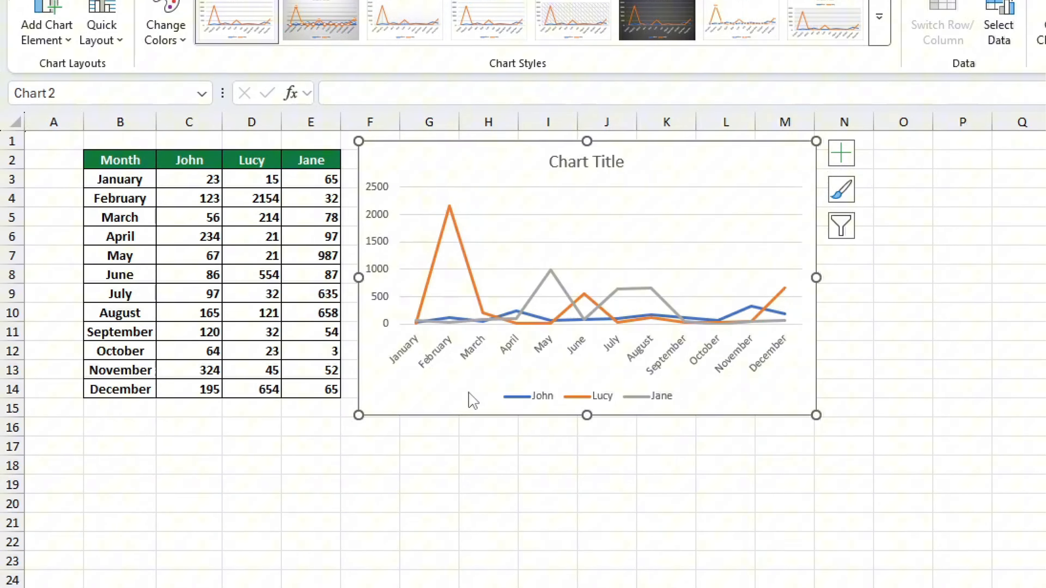
right_click(473, 400)
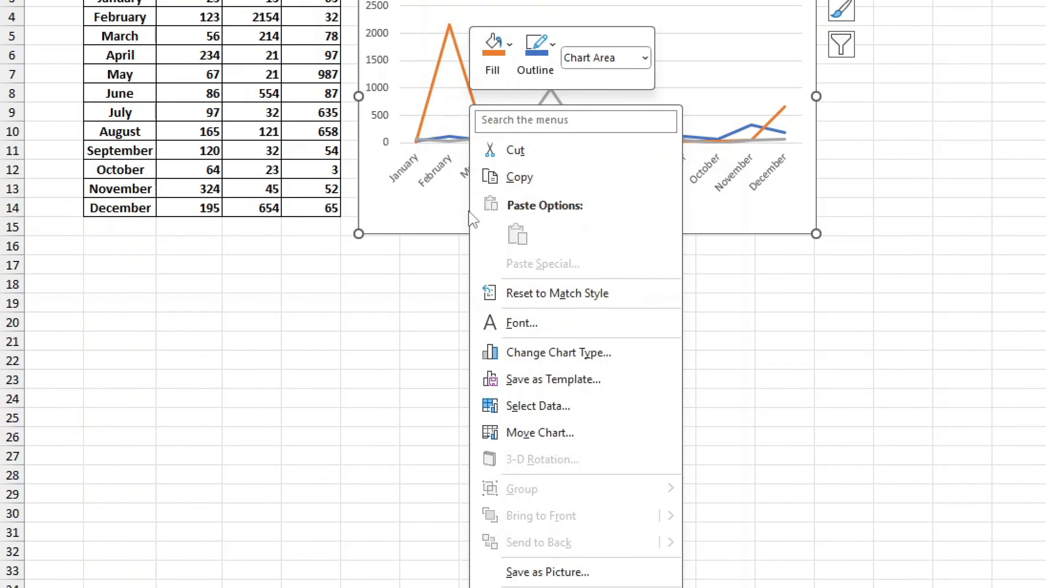
click(548, 404)
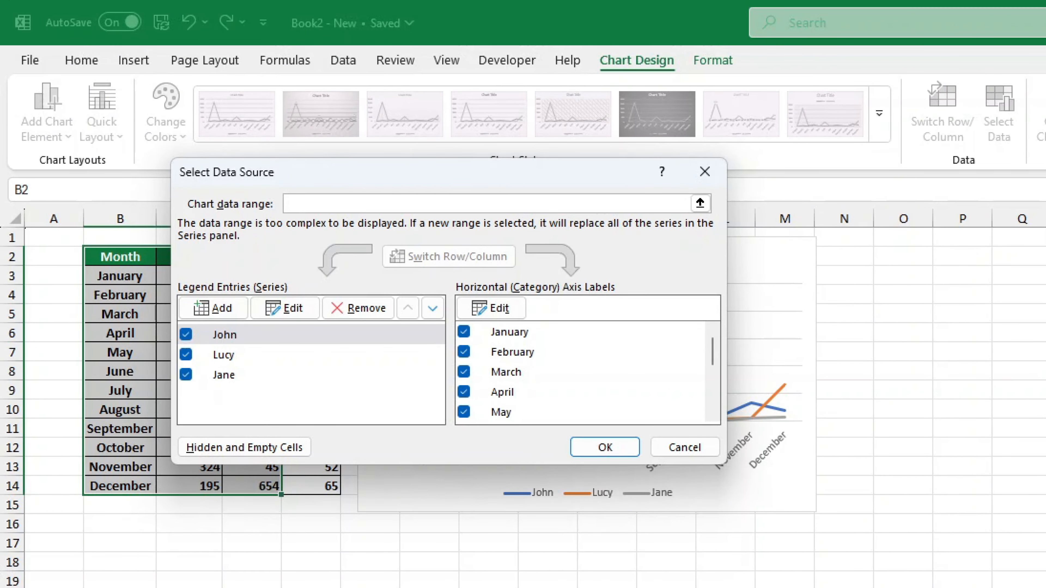
click(186, 334)
click(597, 446)
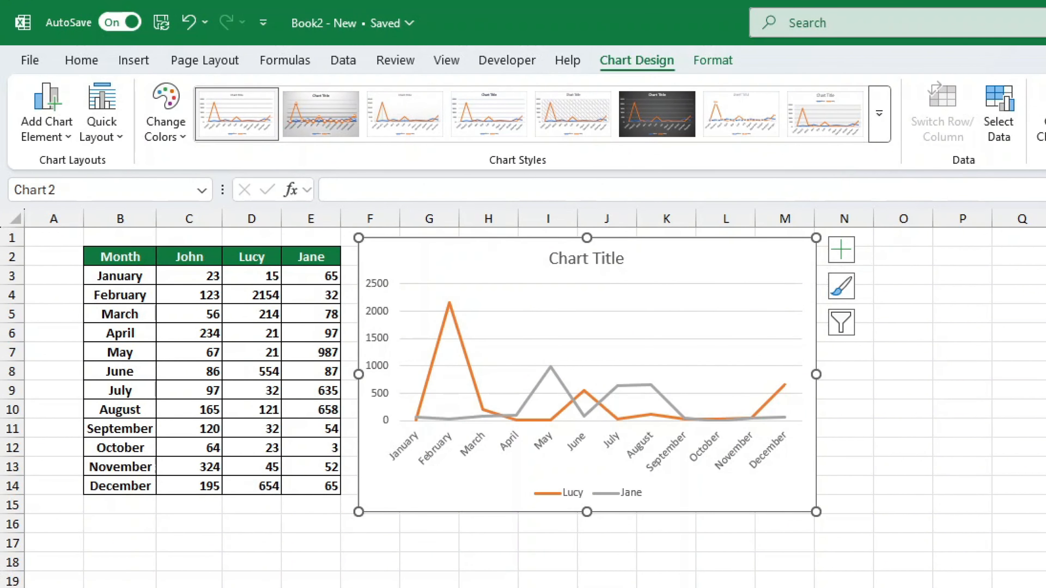
right_click(490, 488)
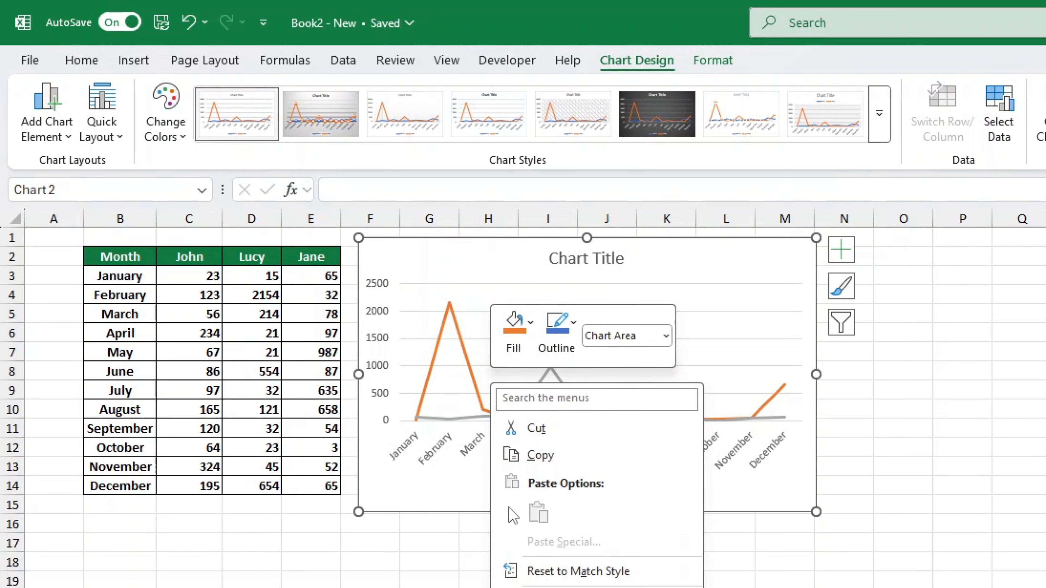
click(550, 587)
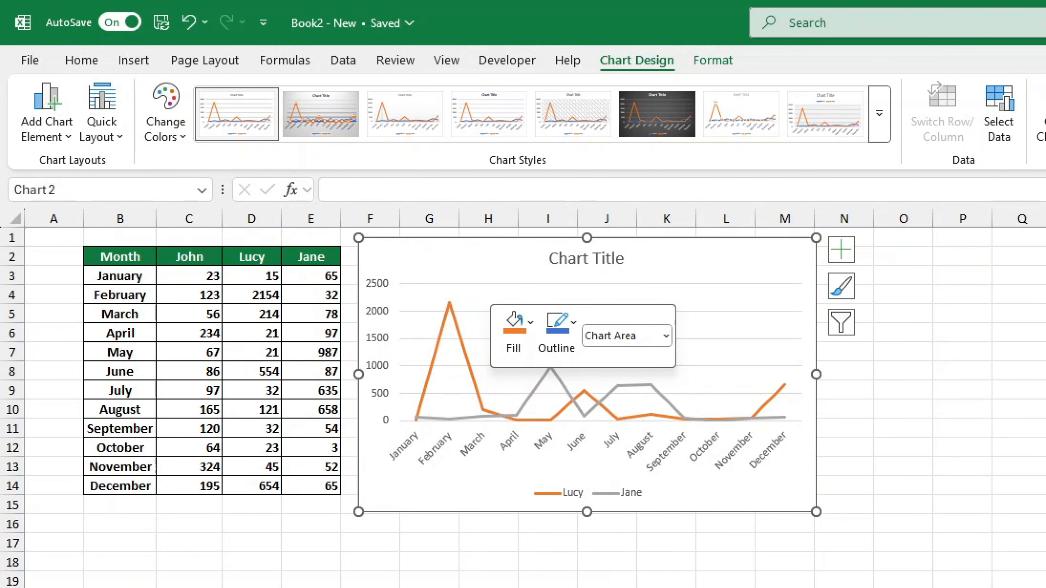
click(238, 342)
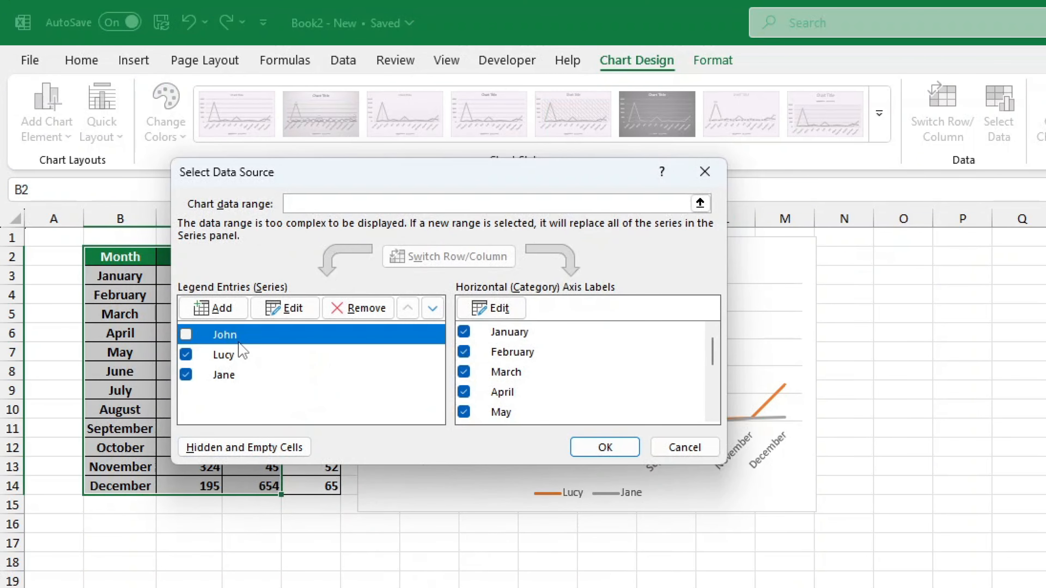
click(186, 334)
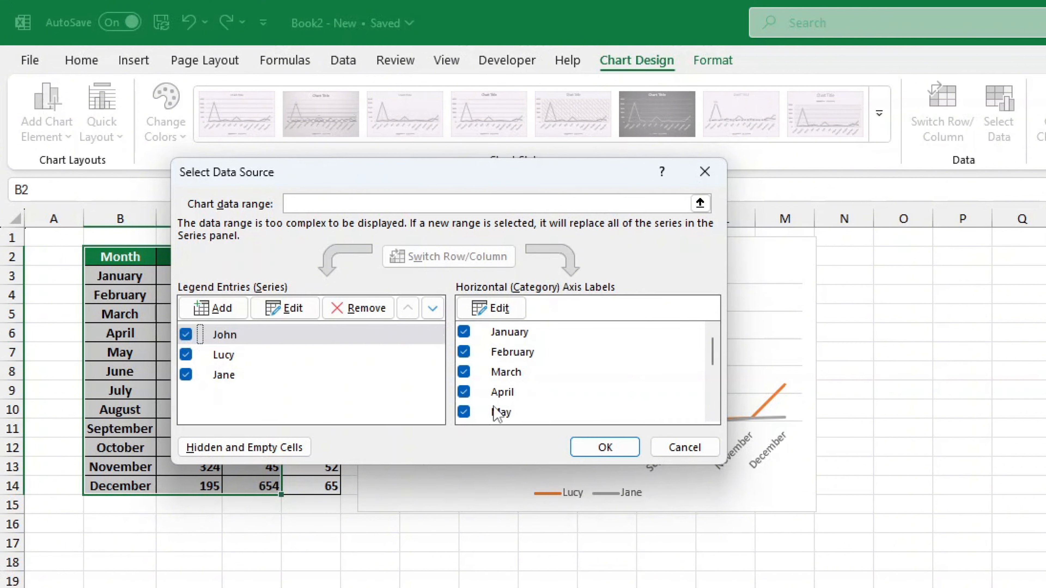
click(594, 447)
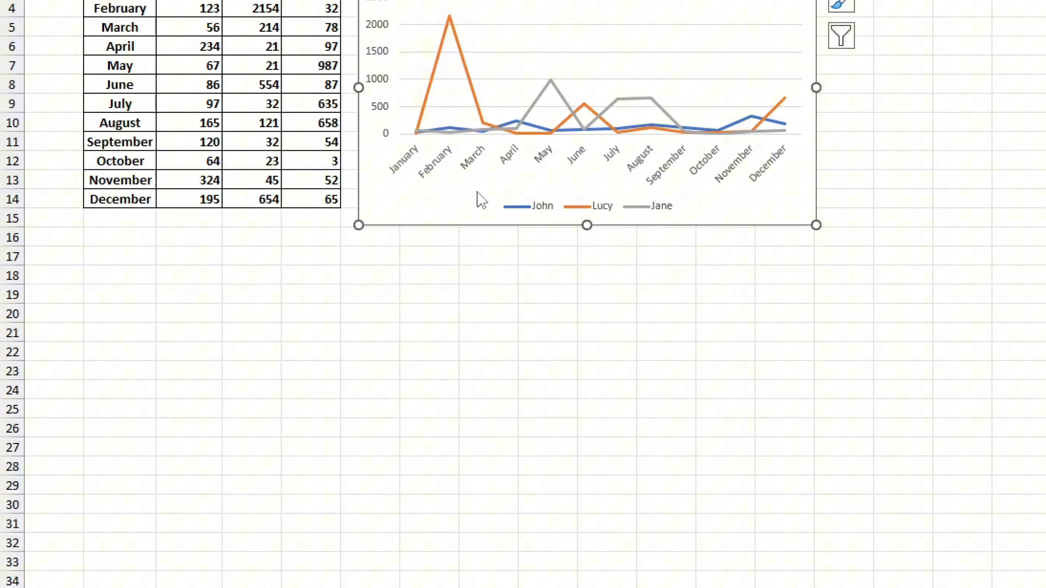
Step: In Select Data, check the Jane series without changes, then remove the Lucy series
right_click(481, 487)
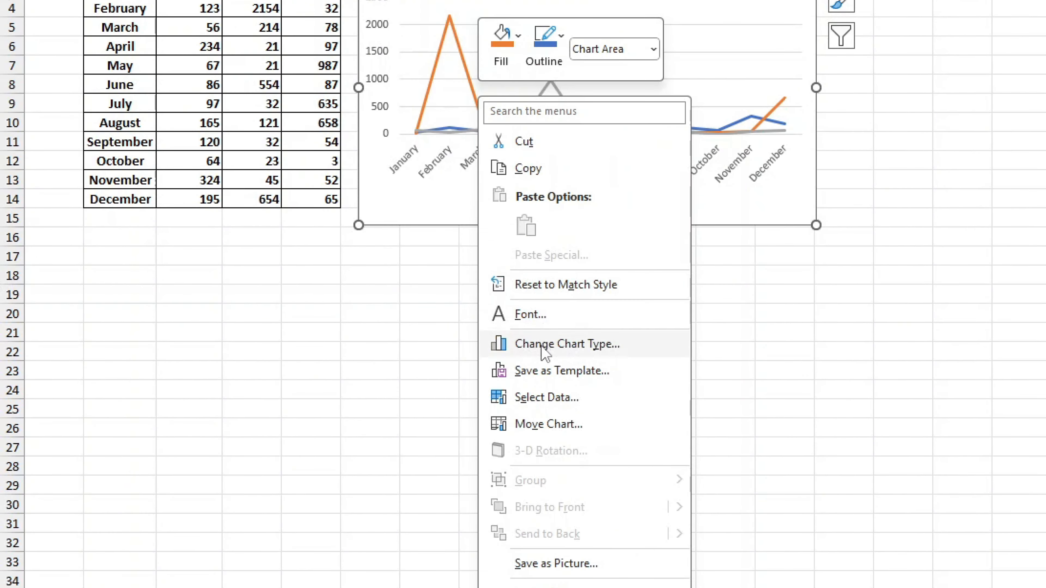
click(543, 397)
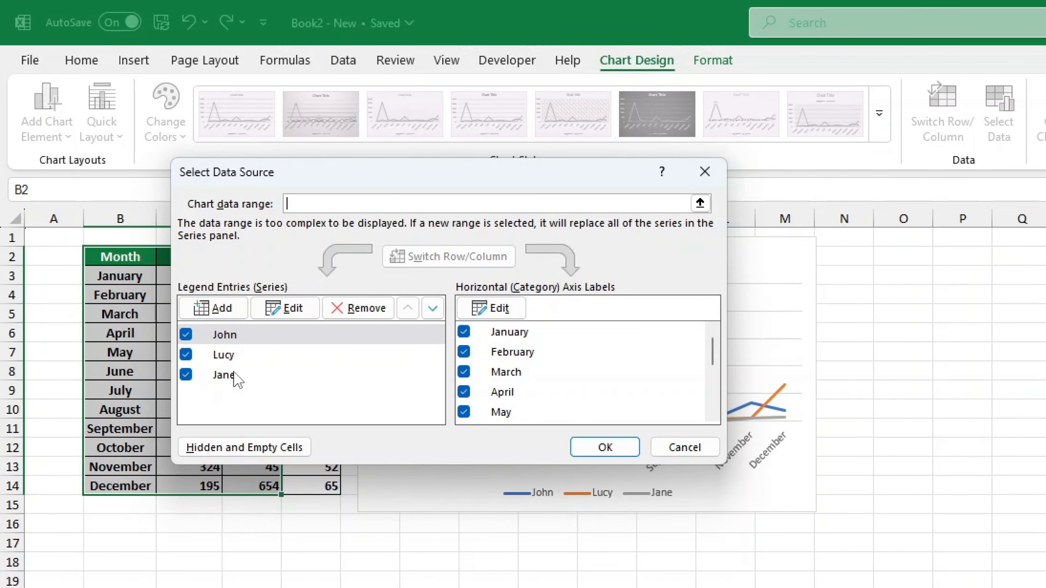
click(233, 374)
click(284, 307)
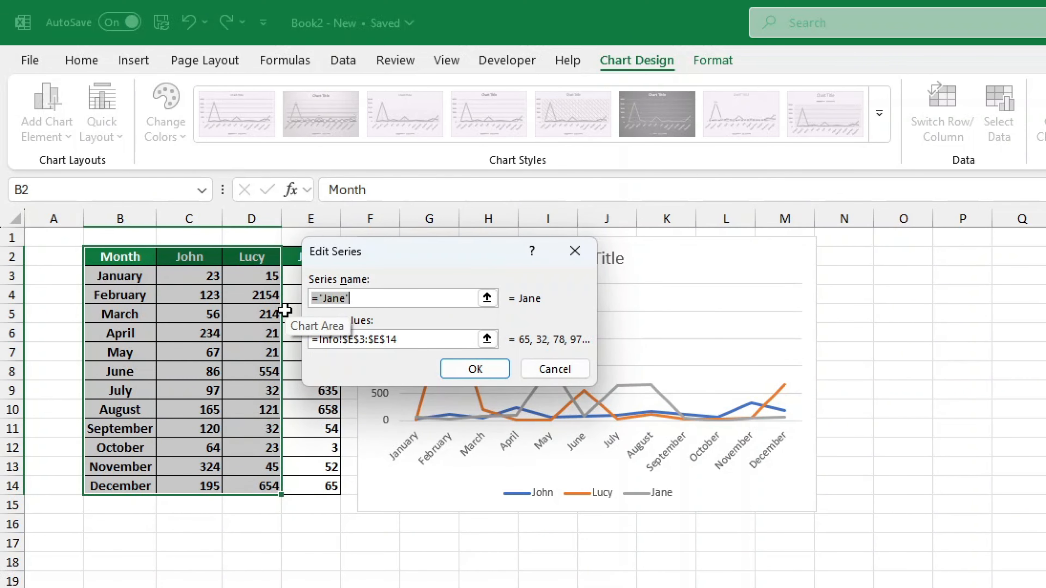
drag(412, 255, 465, 254)
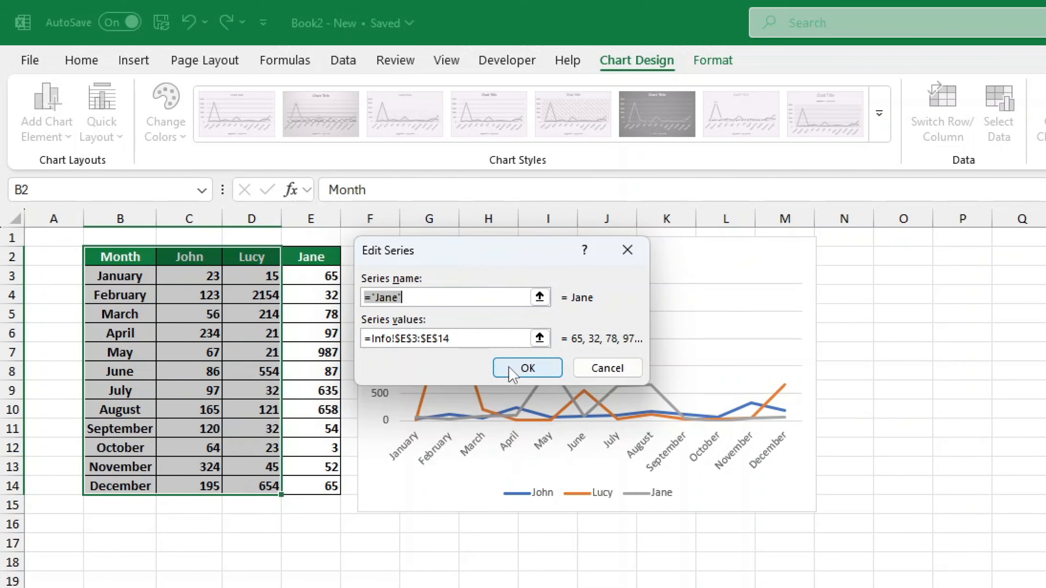
click(595, 369)
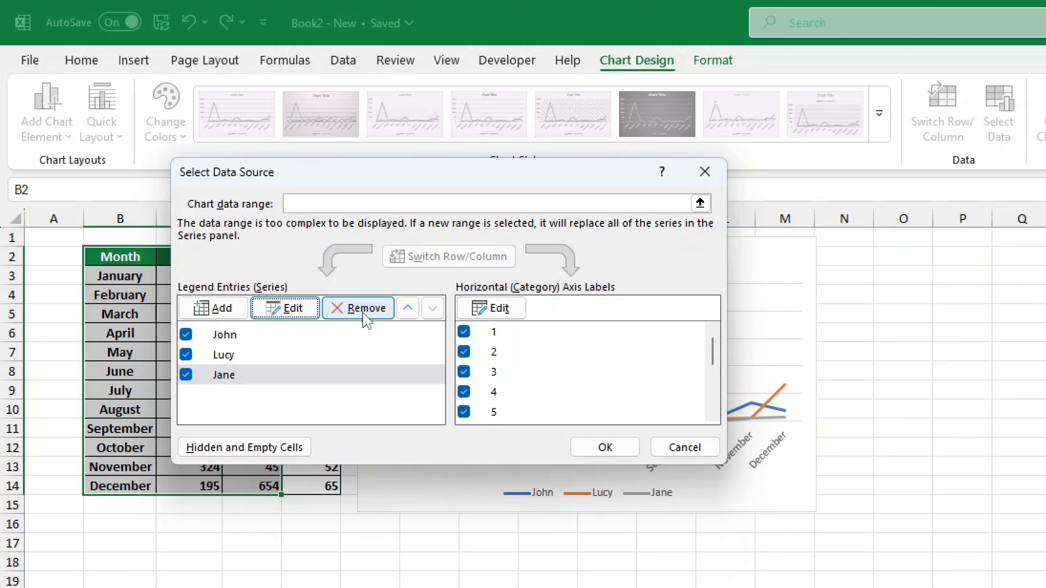
click(242, 354)
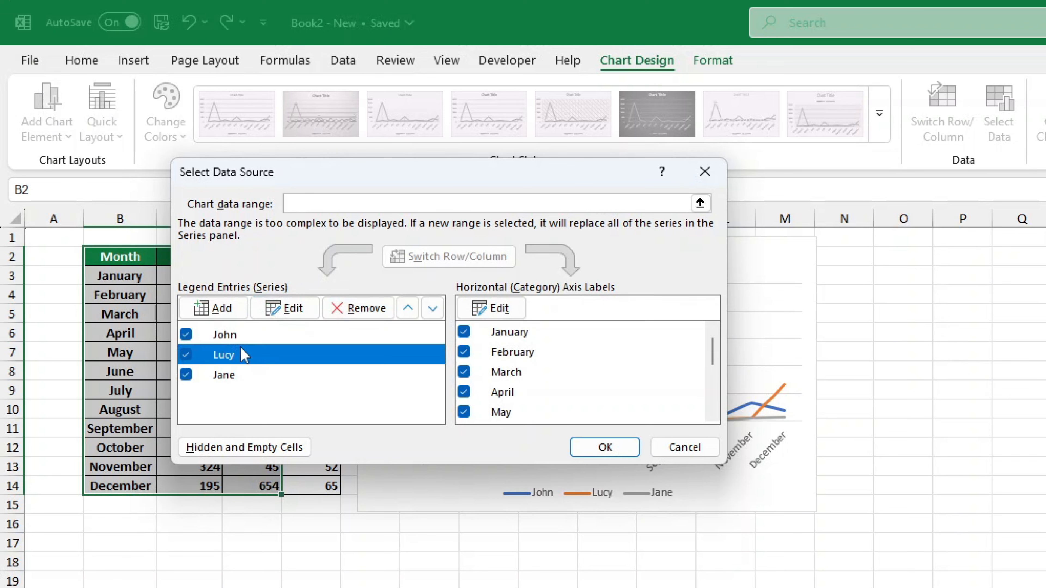
click(354, 310)
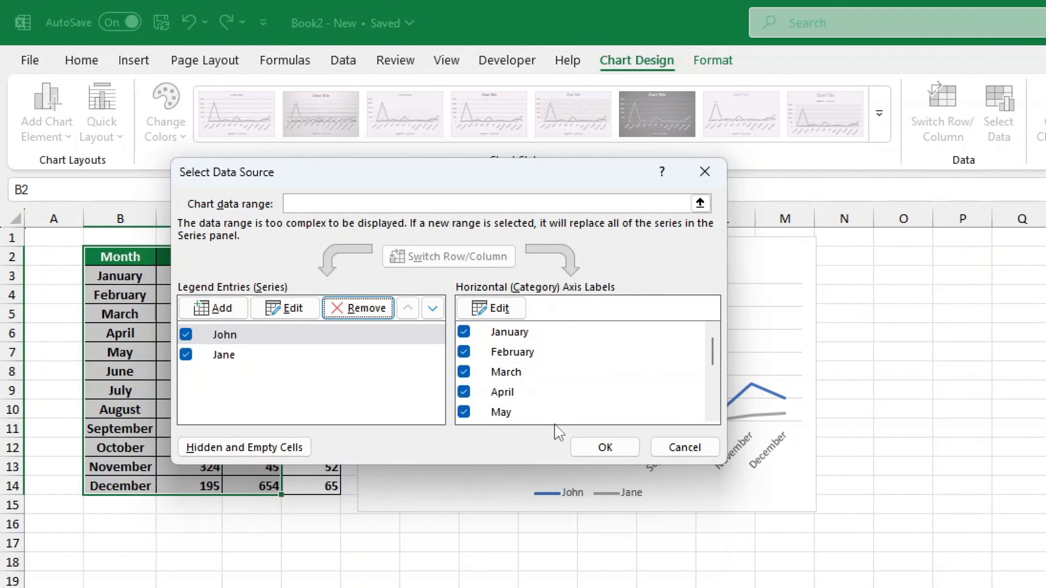
click(603, 447)
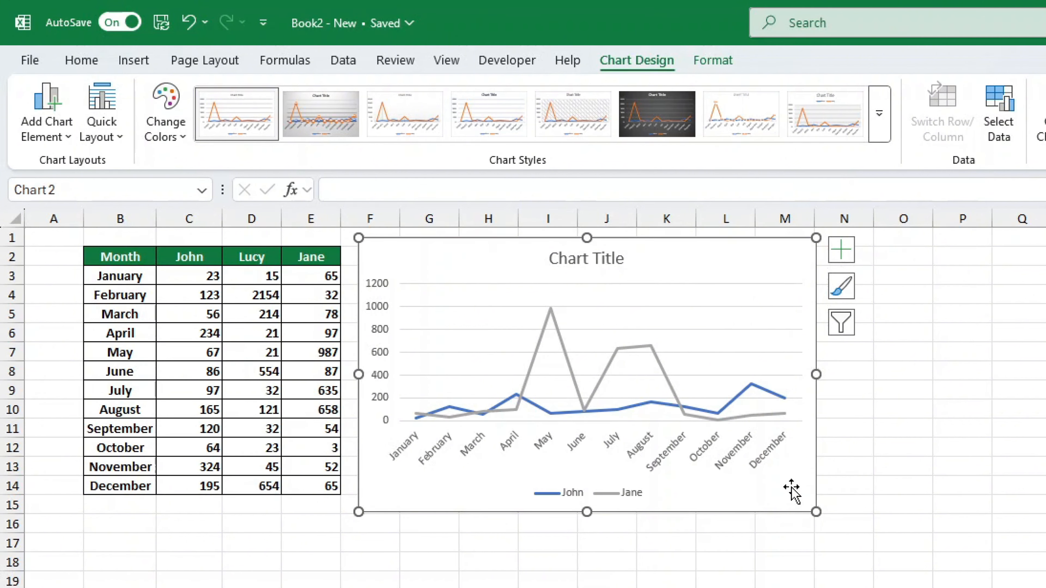
Step: Narrow the chart to end at column K and change its title to 'Sales'
drag(791, 488, 685, 474)
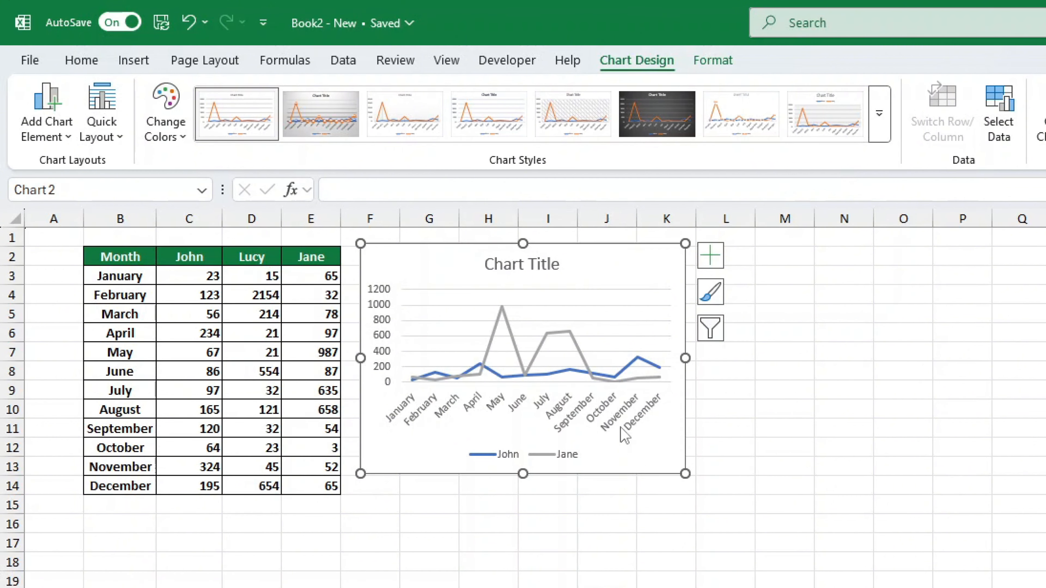
click(544, 278)
triple_click(543, 272)
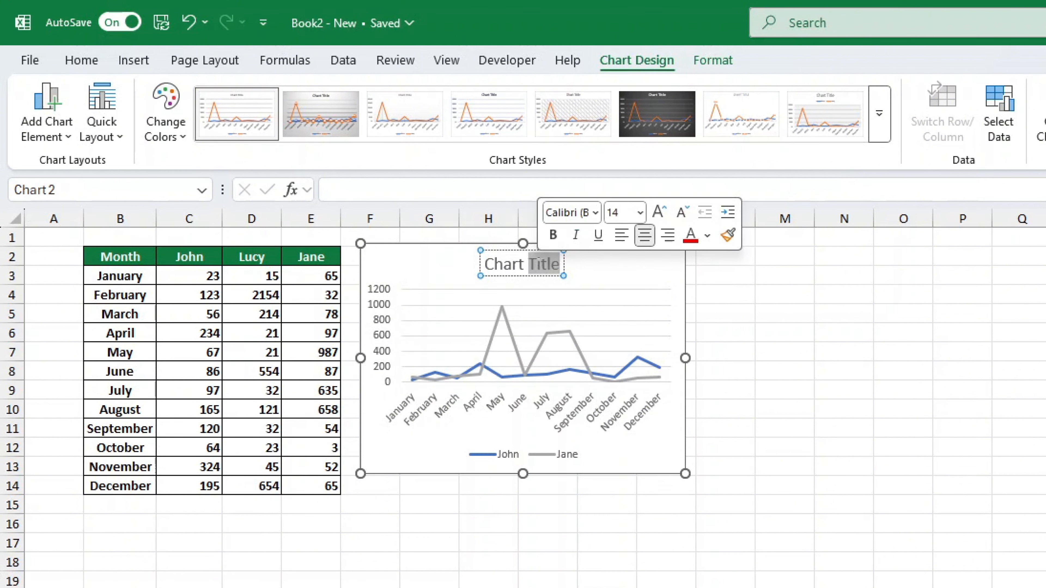
text(Sales)
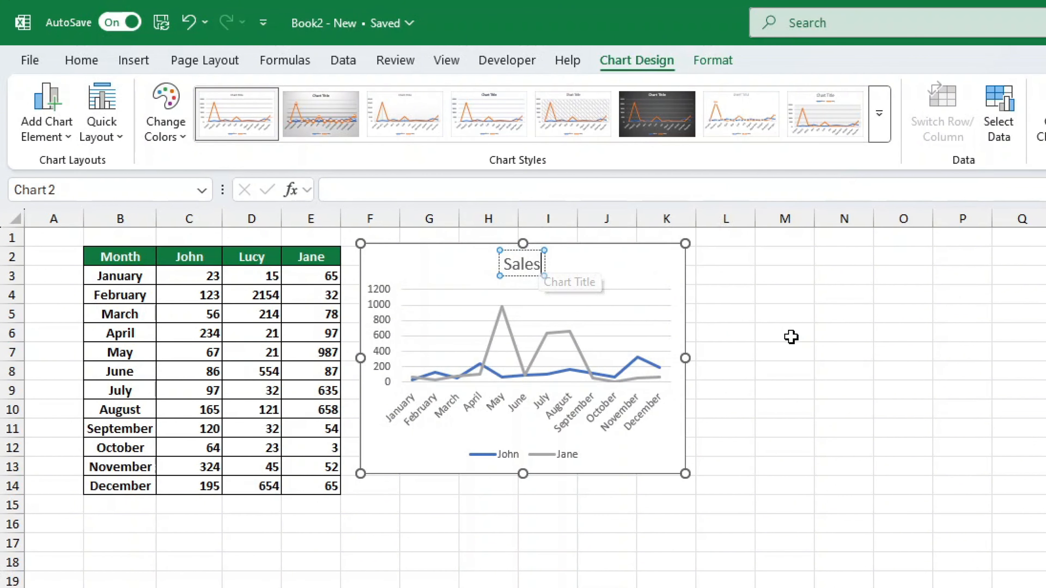
click(791, 336)
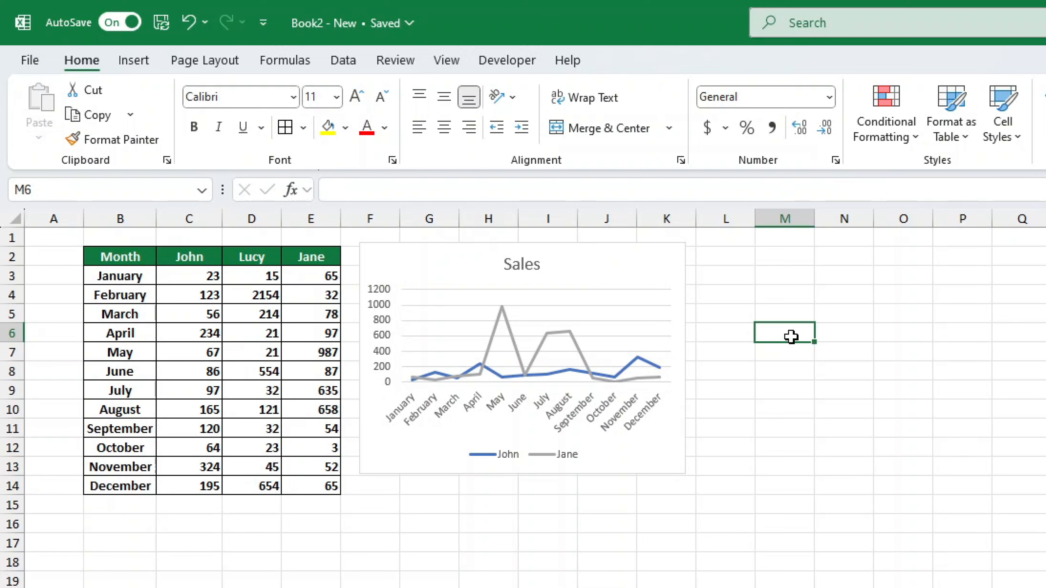
Step: Apply Colorful Palette 4 (green and gold) and the dark chart style with charcoal background
click(664, 470)
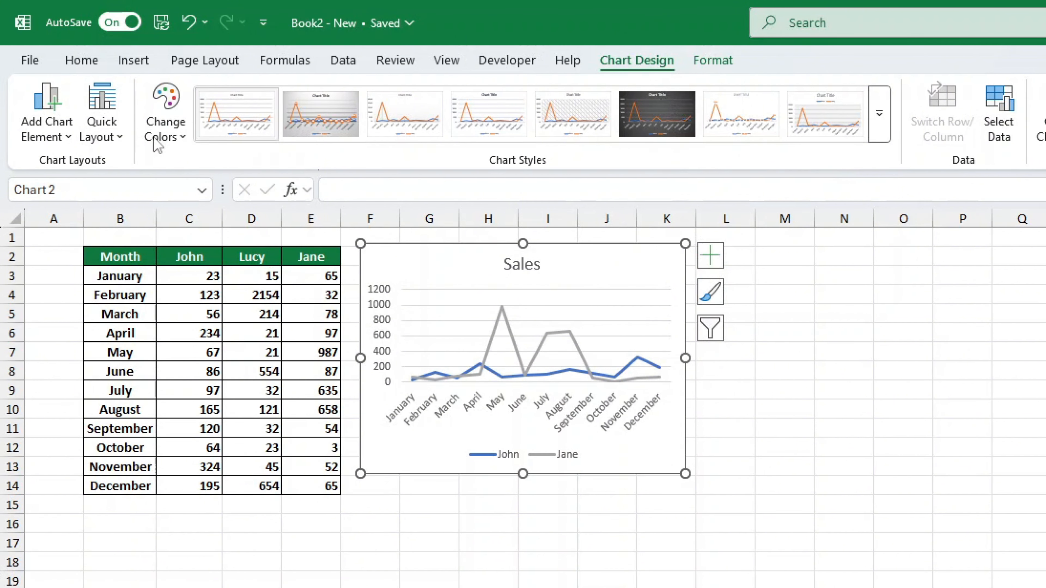
click(188, 118)
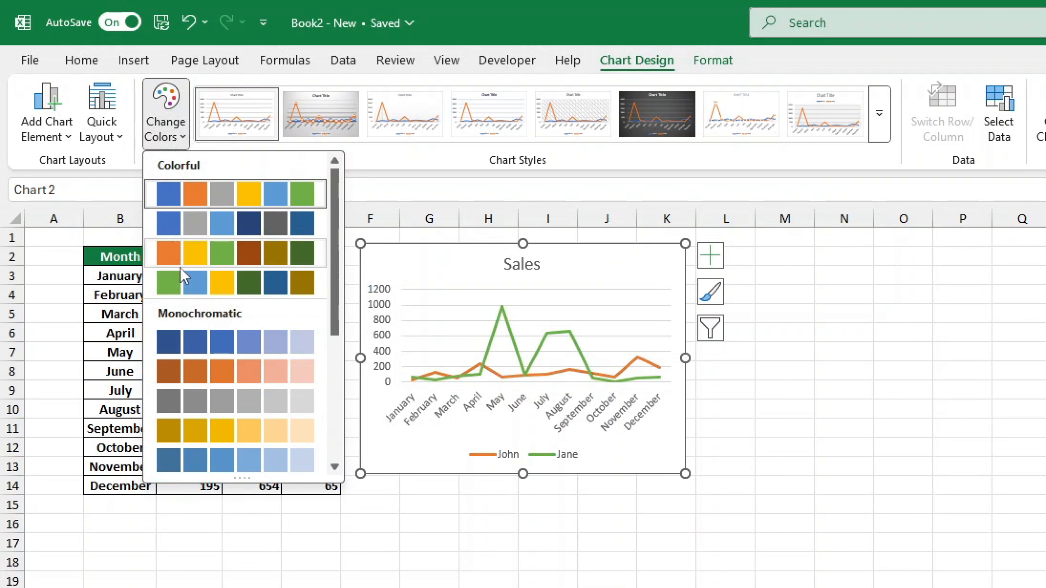
click(180, 288)
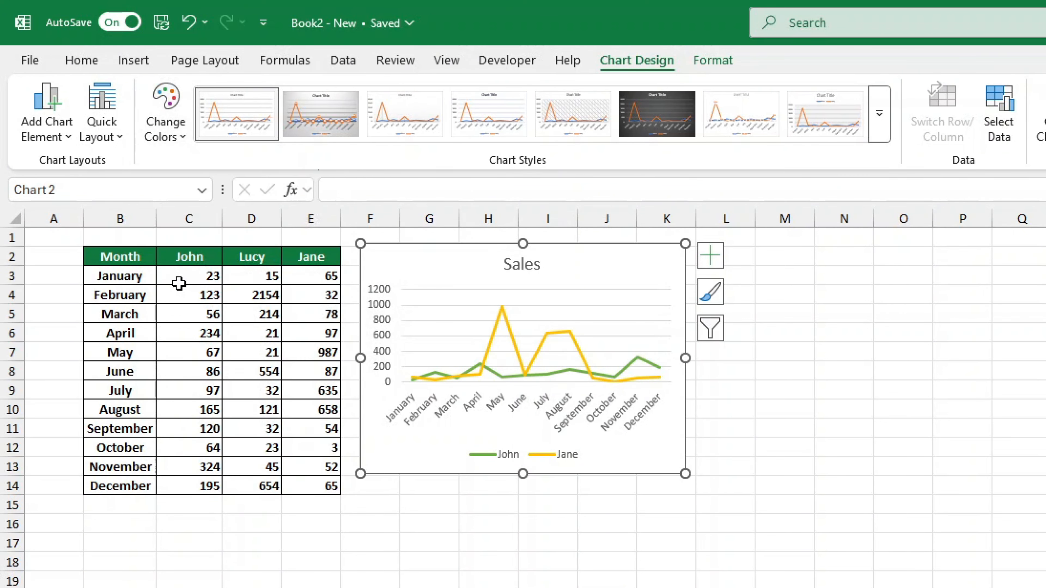
click(879, 114)
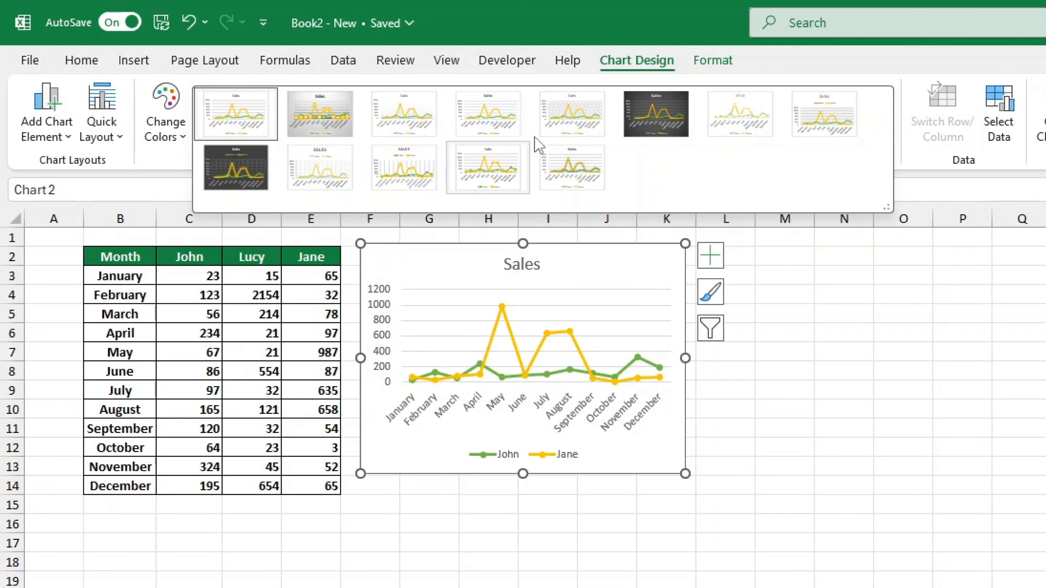
click(643, 116)
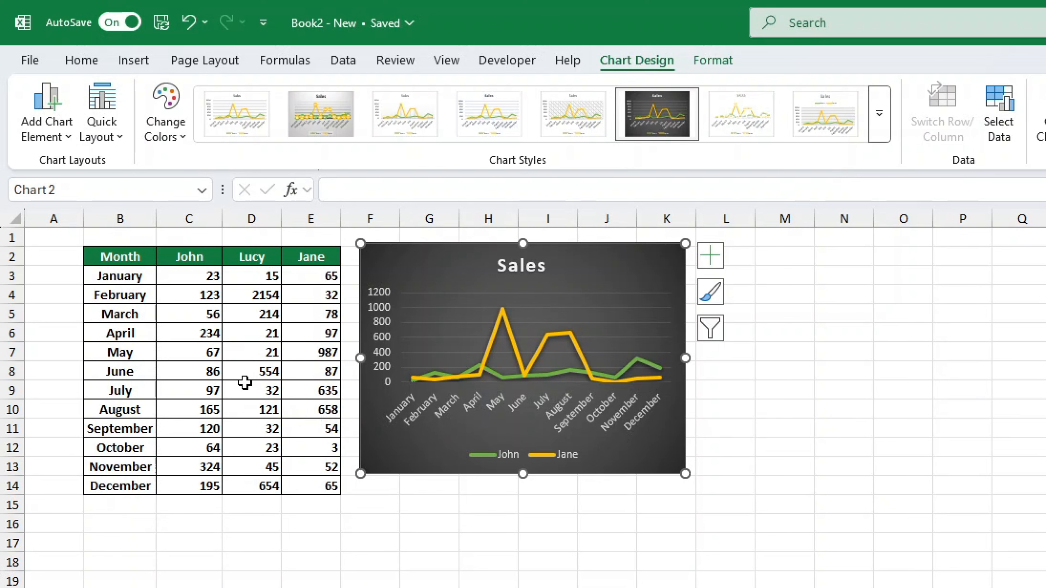
Step: Enter 156 in C4, 55 in E7, 126 in E9, and 235 in E10
click(213, 294)
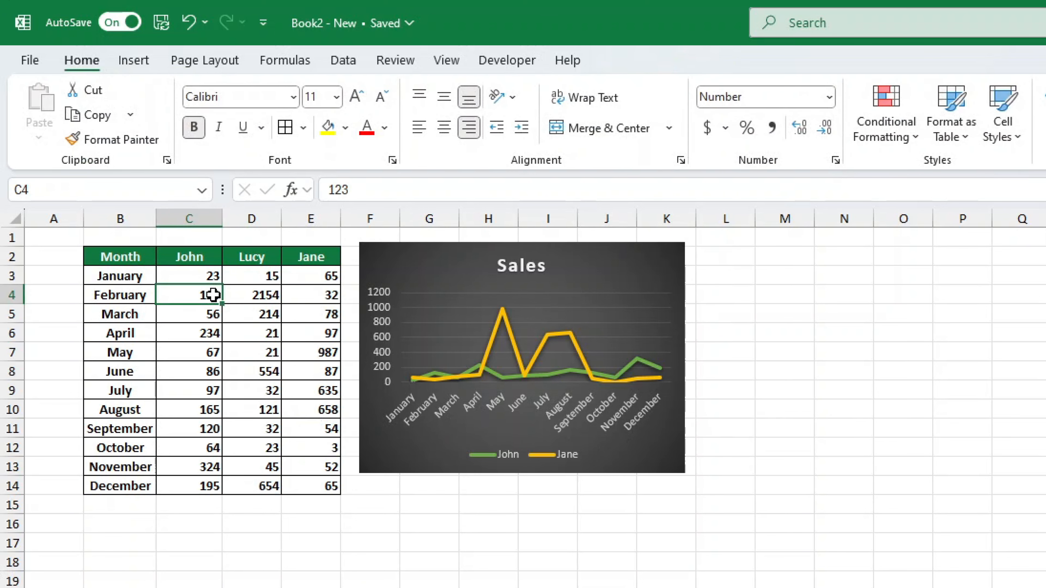
text(156)
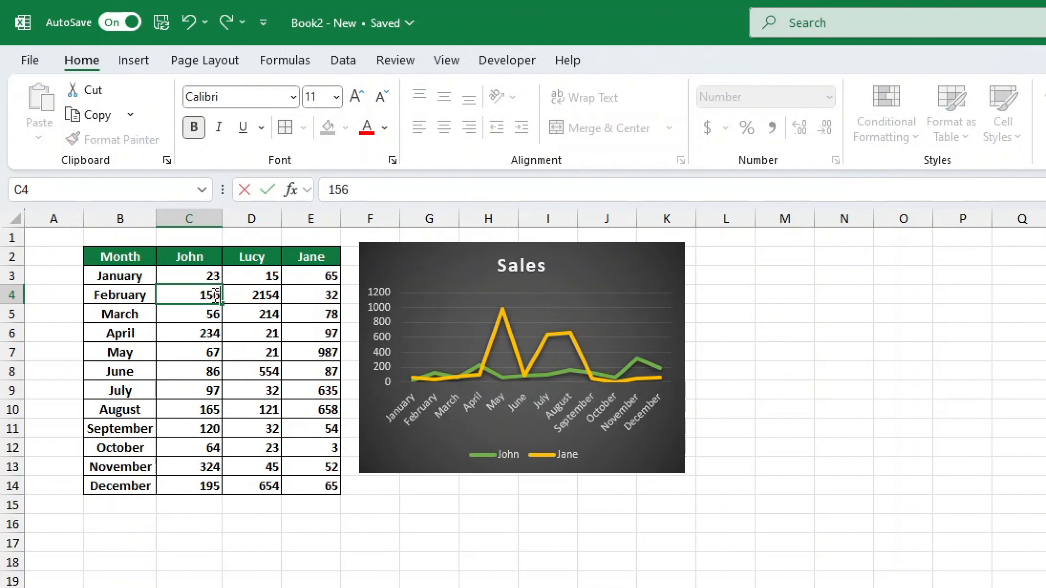
key(Return)
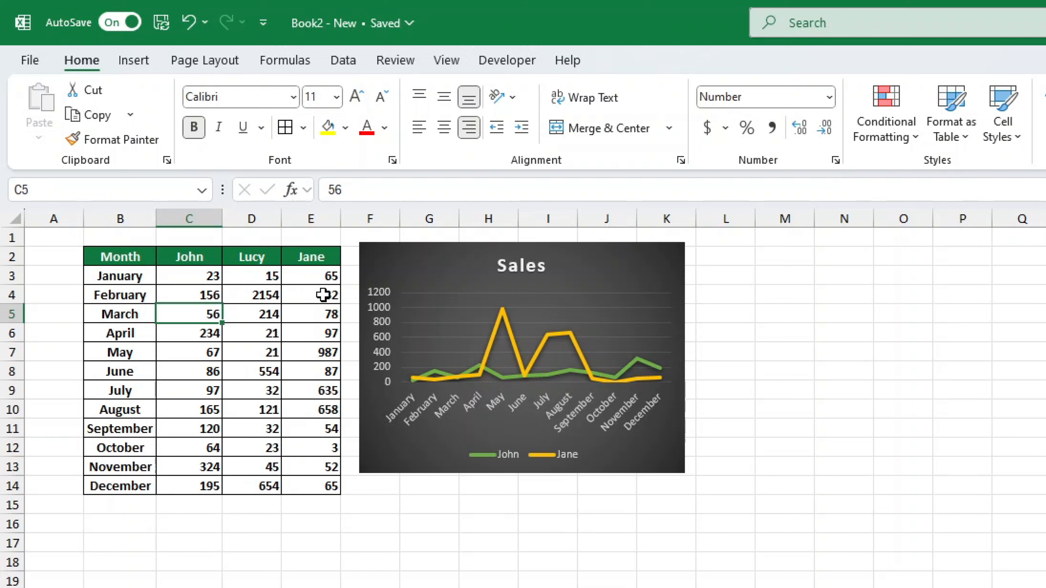
click(333, 355)
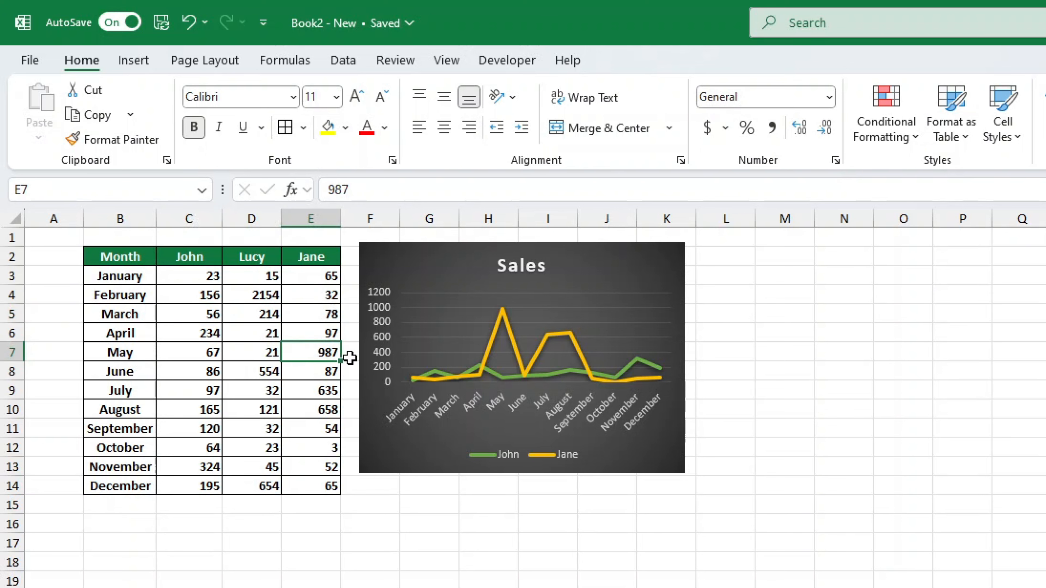
text(55)
key(Return)
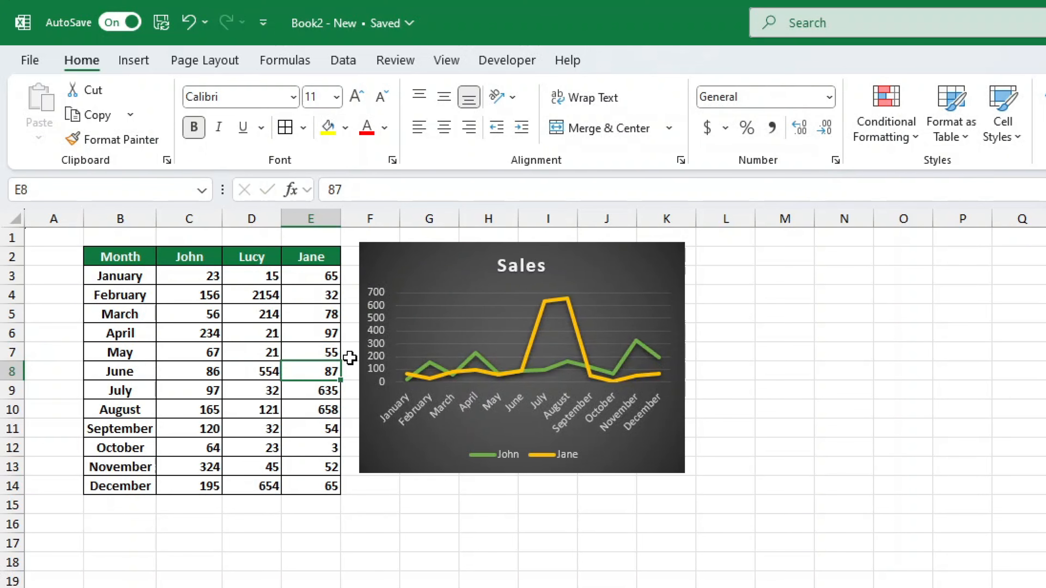
click(331, 389)
text(126)
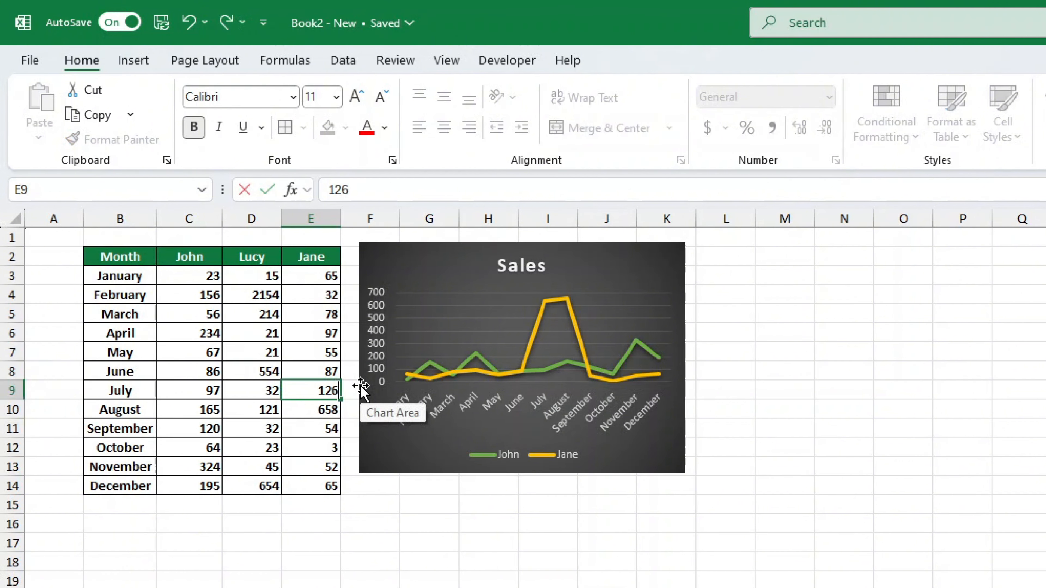
key(Return)
text(235)
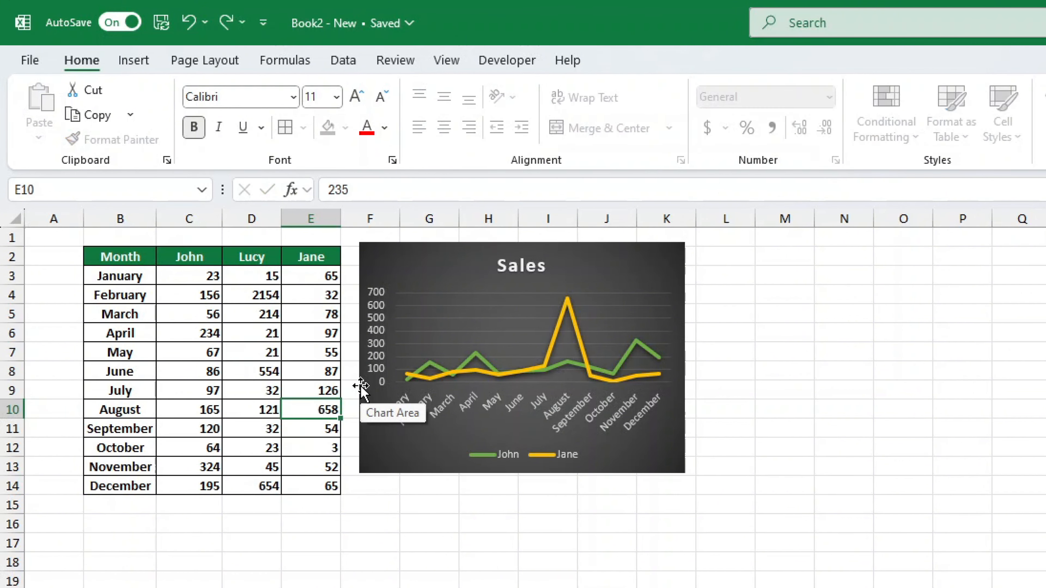